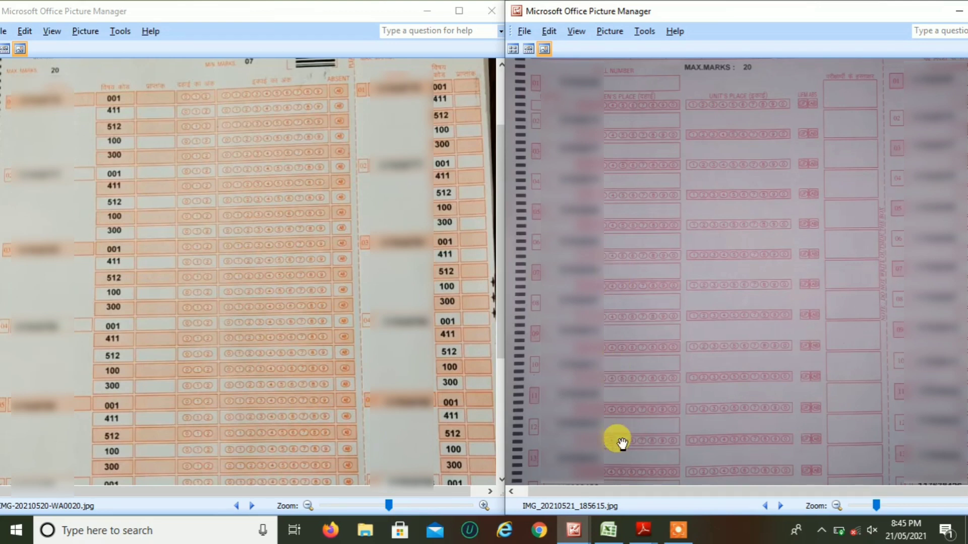
- Switch to the Excel workbook showing the STUDENTS MARKS sheet
left_click(608, 530)
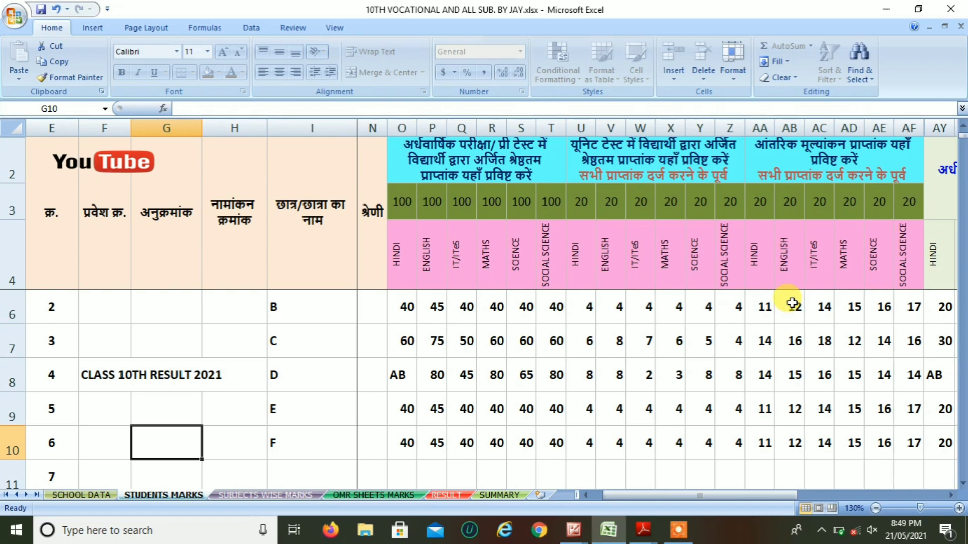
- Minimize the Excel marks workbook to reveal the two OMR mark sheets
left_click(888, 9)
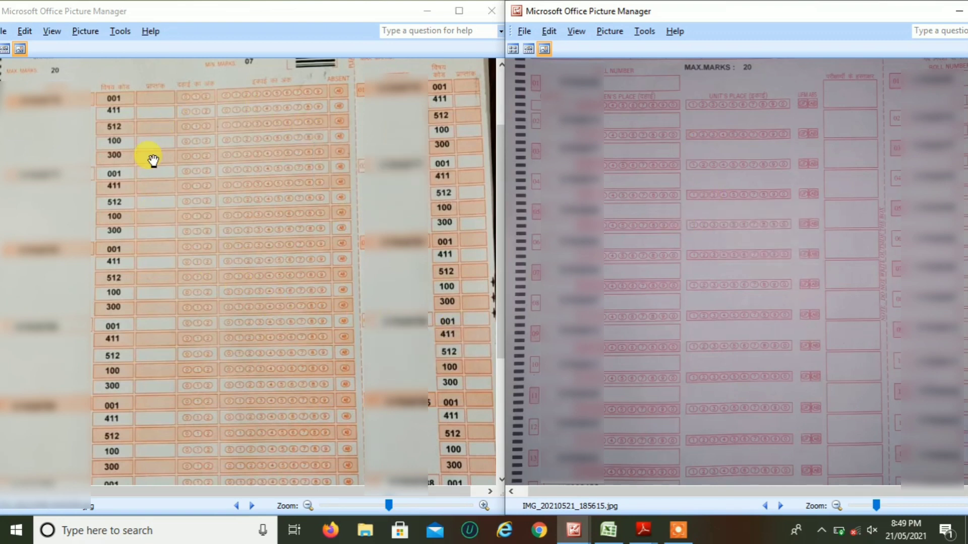
- Activate the left mark sheet window, IMG-20210520-WA0020.jpg, over the right one
left_click(324, 175)
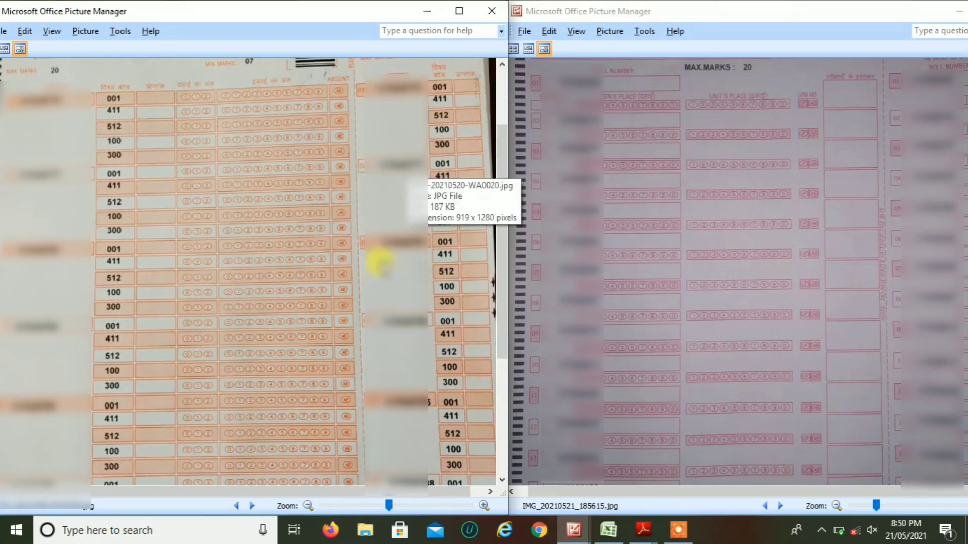